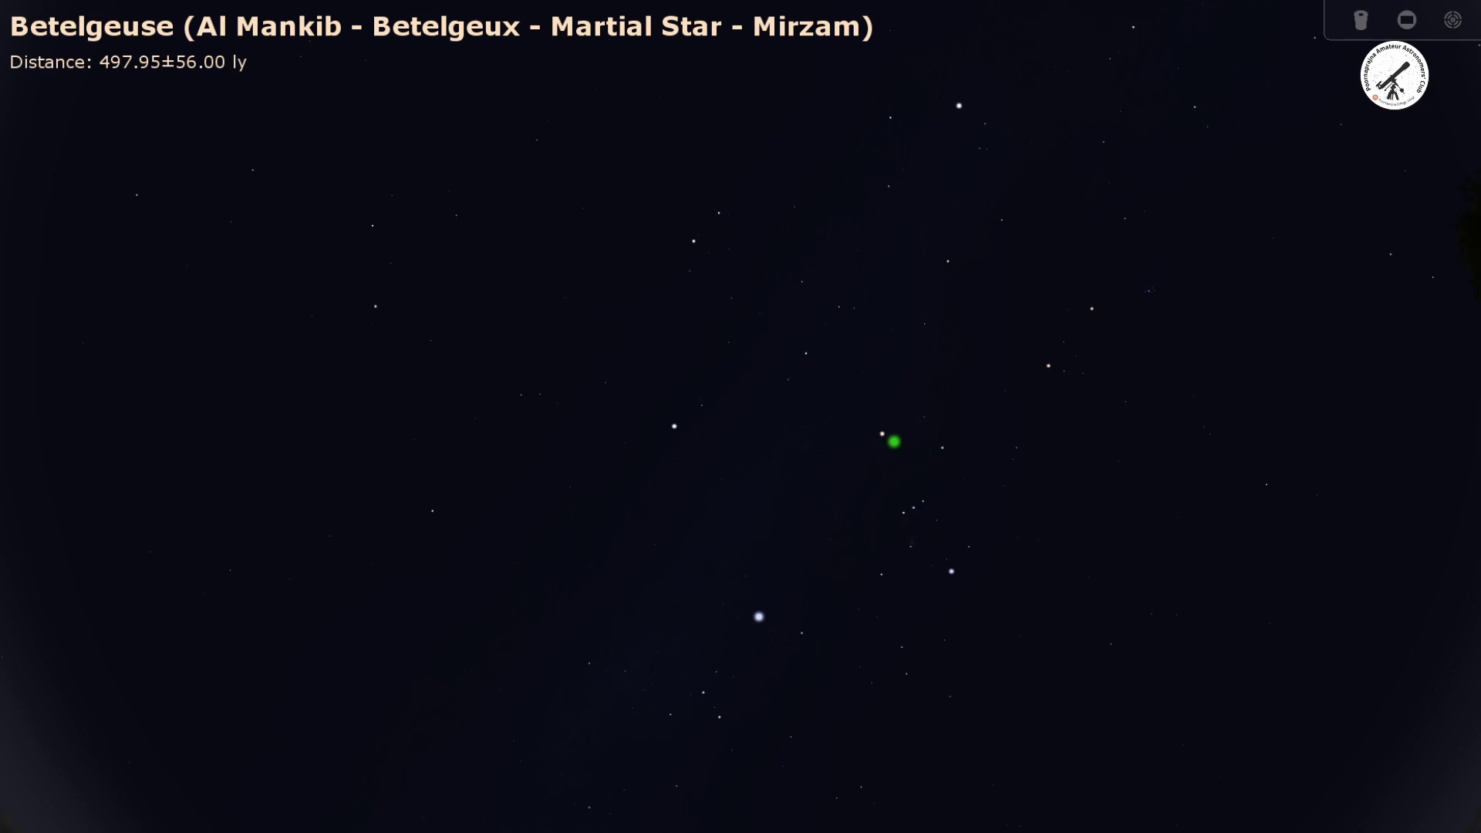
- Deselect Betelgeuse, leaving the plain Orion star field with no labels
right_click(894, 441)
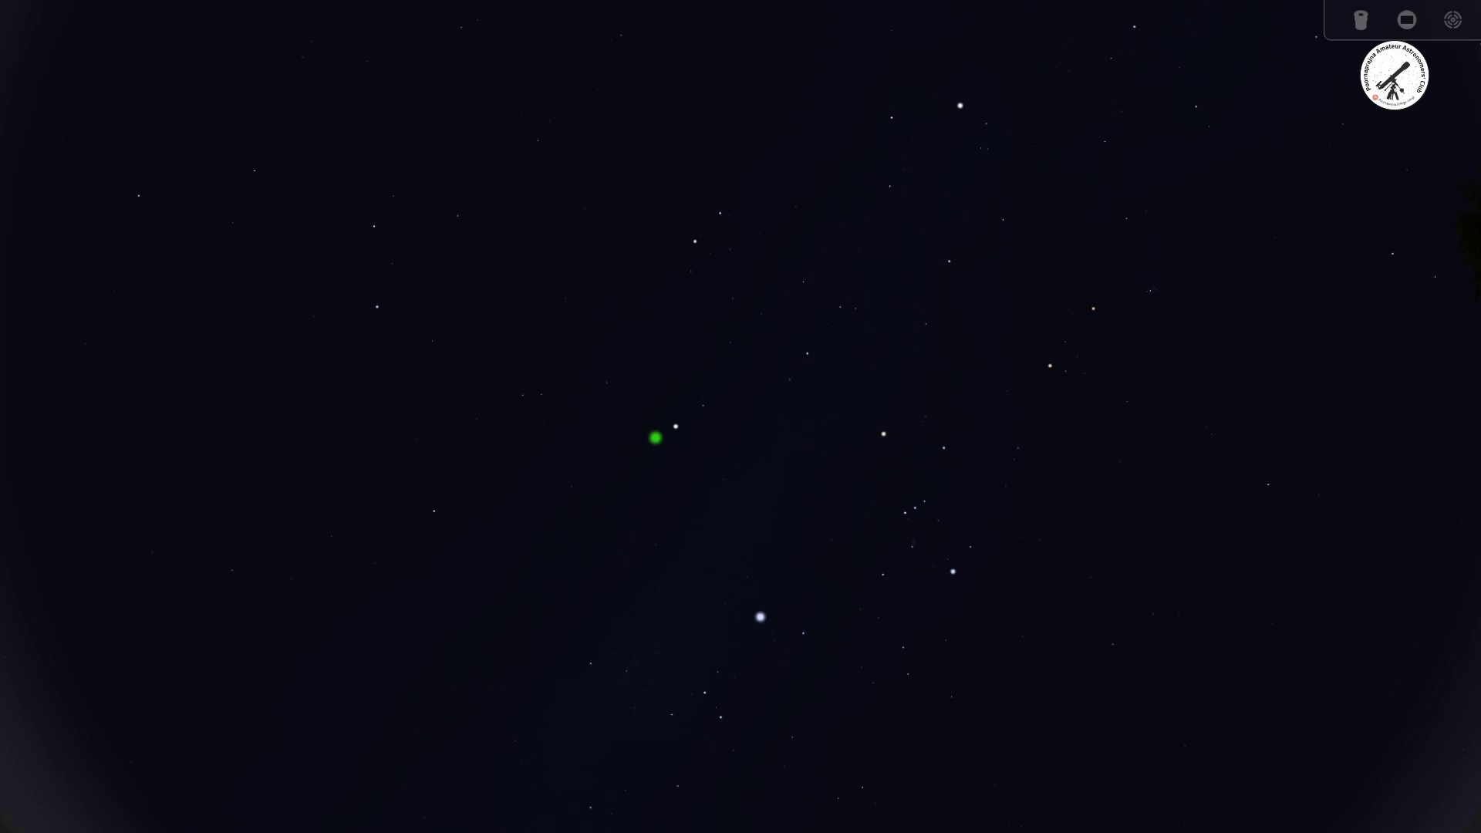
- Select Procyon, briefly show constellation lines and names, then hide them and deselect
click(677, 426)
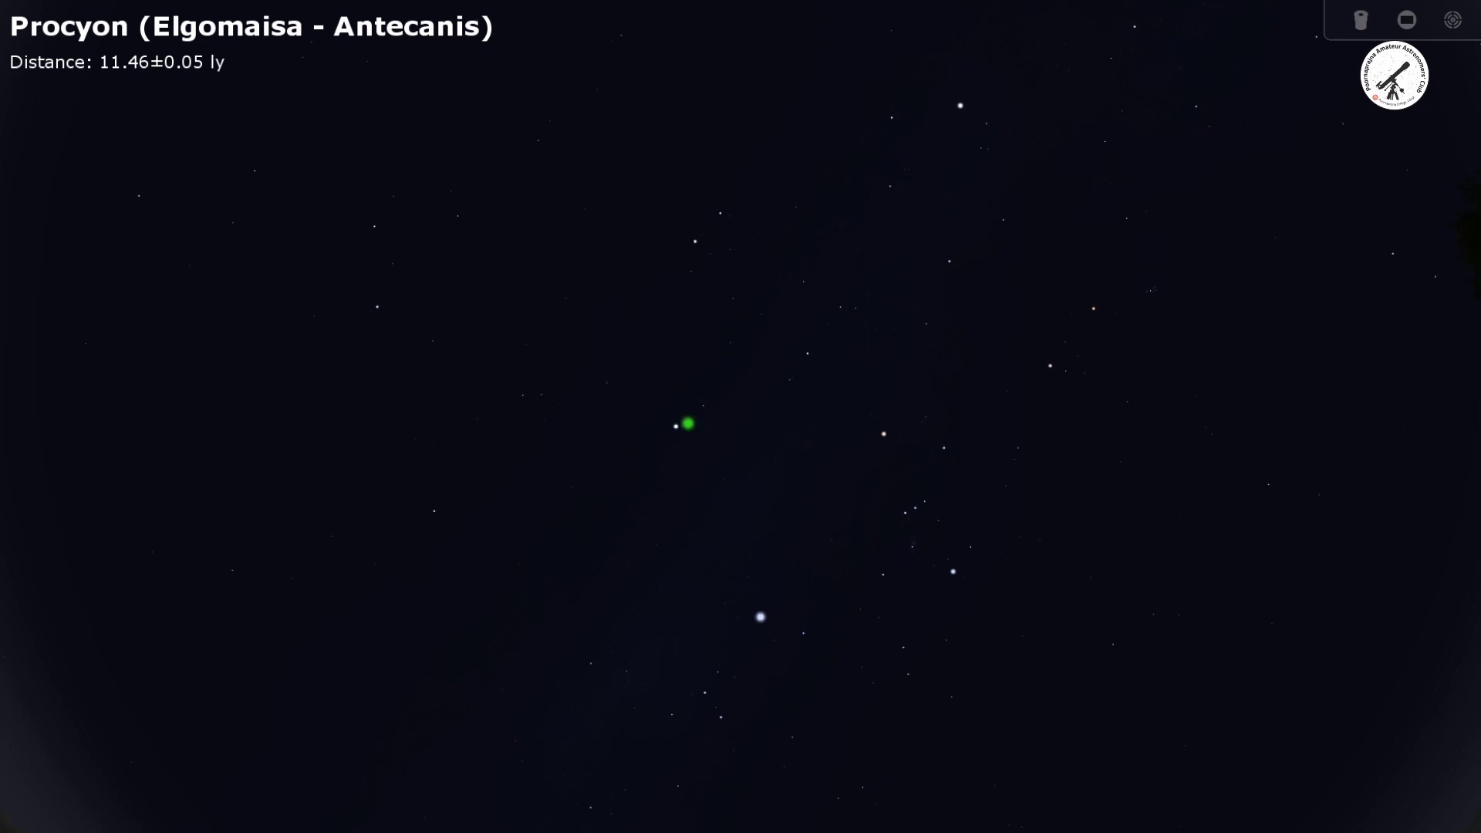
key(c)
key(v)
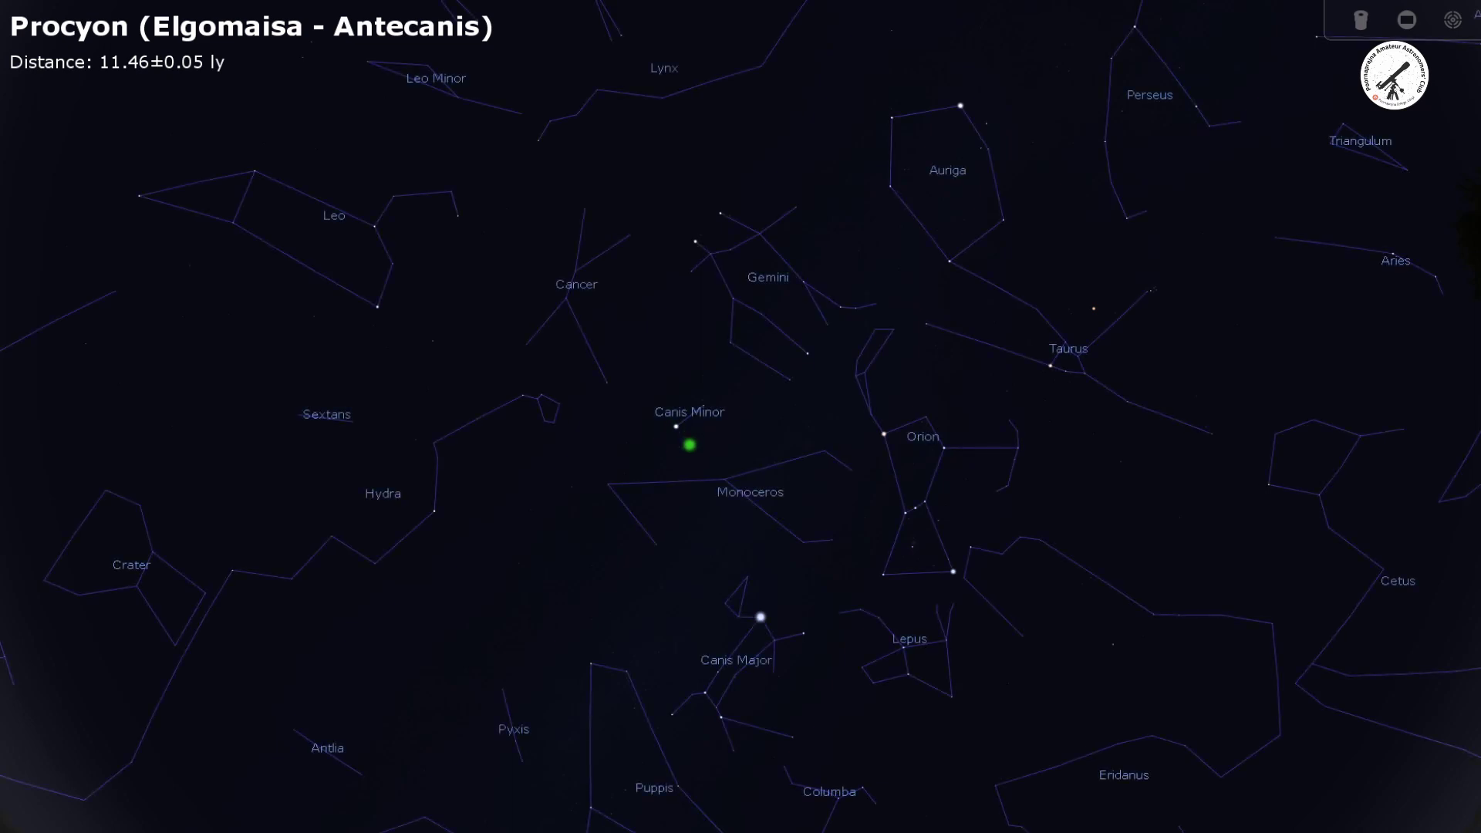
key(v)
right_click(690, 444)
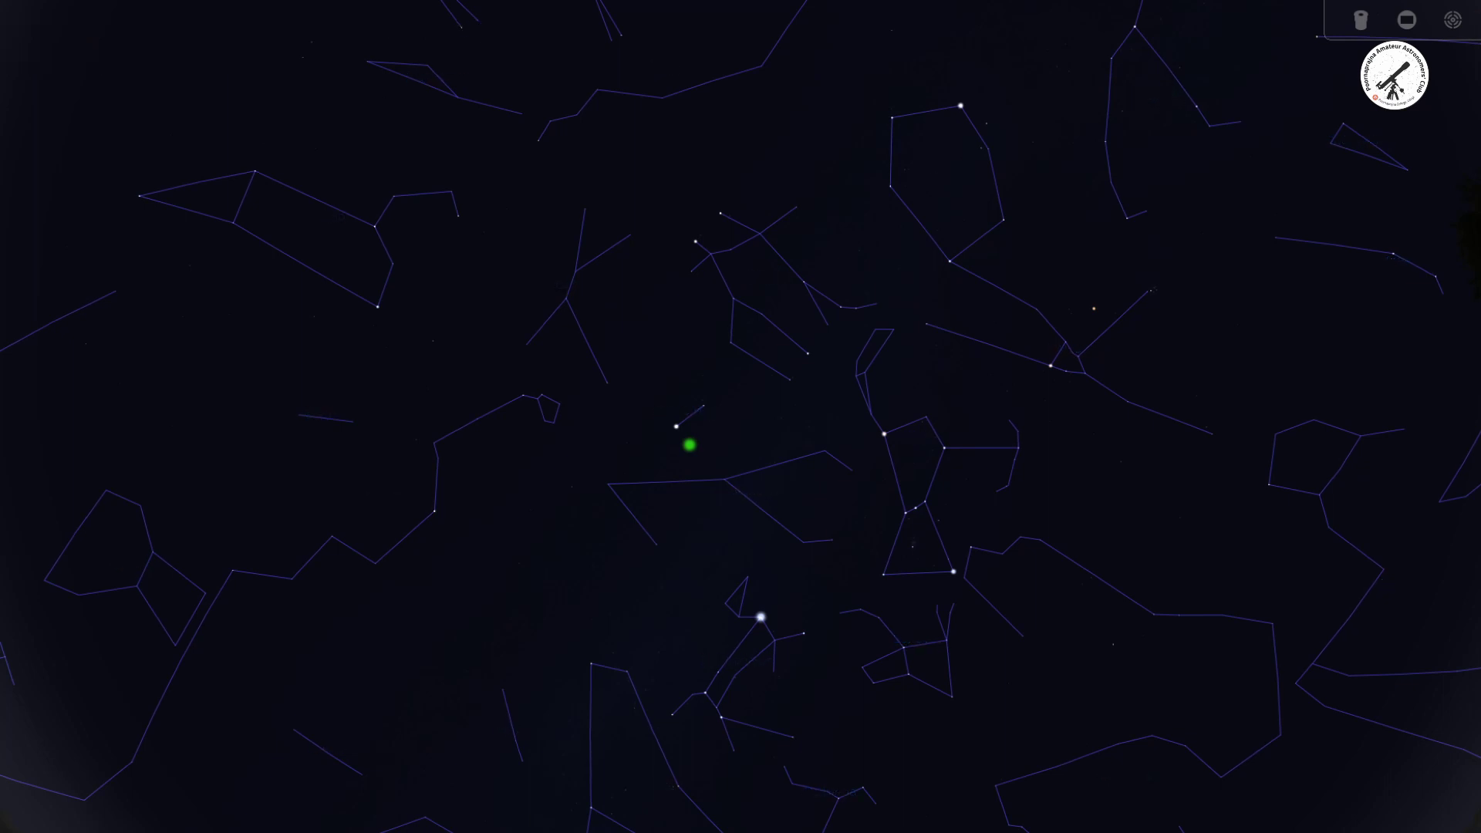
key(c)
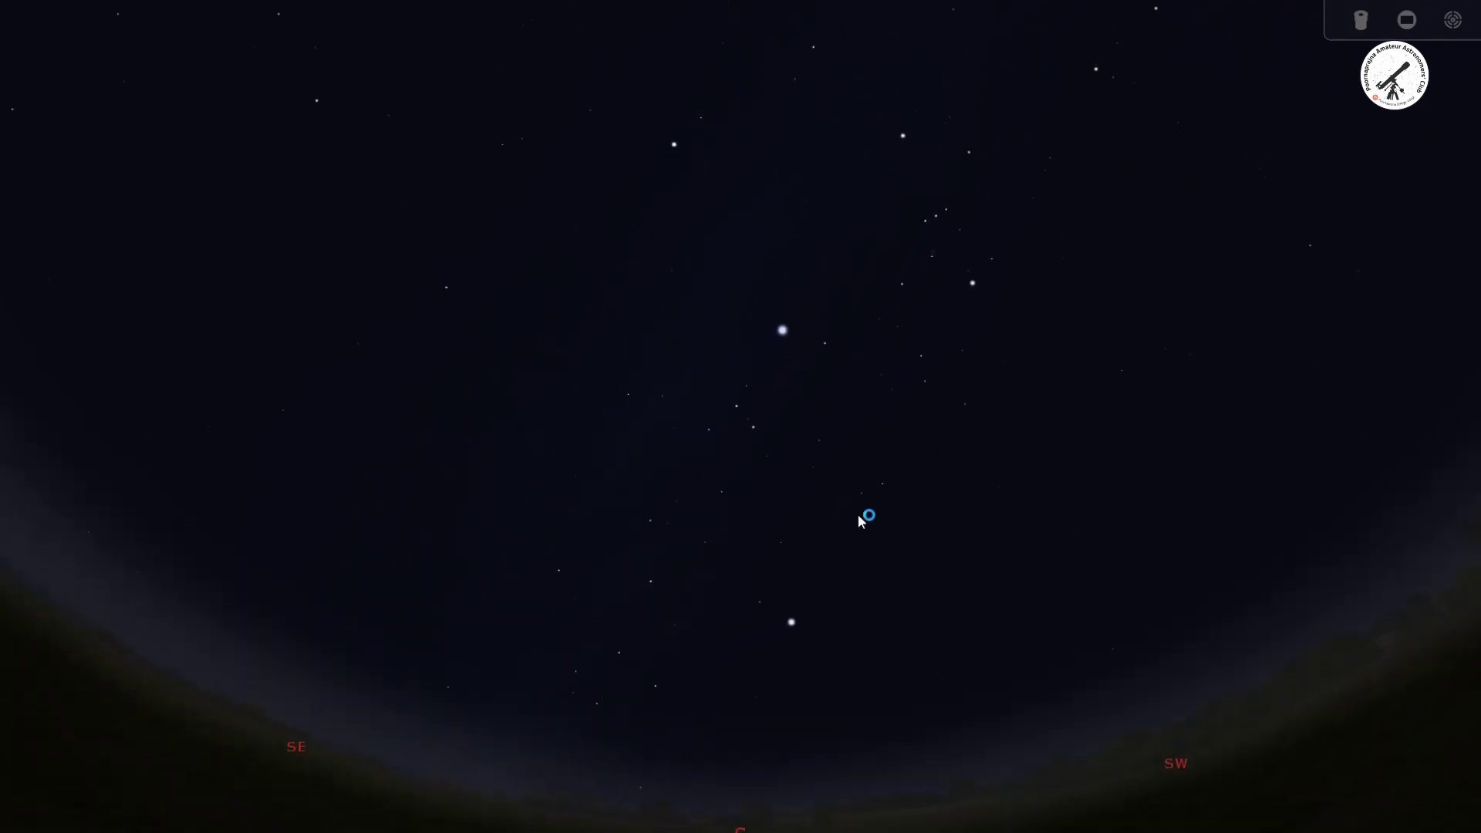
- Tilt the view south and centre Canopus, about 309 light-years away
key(Down)
scroll(786, 469, up, 2)
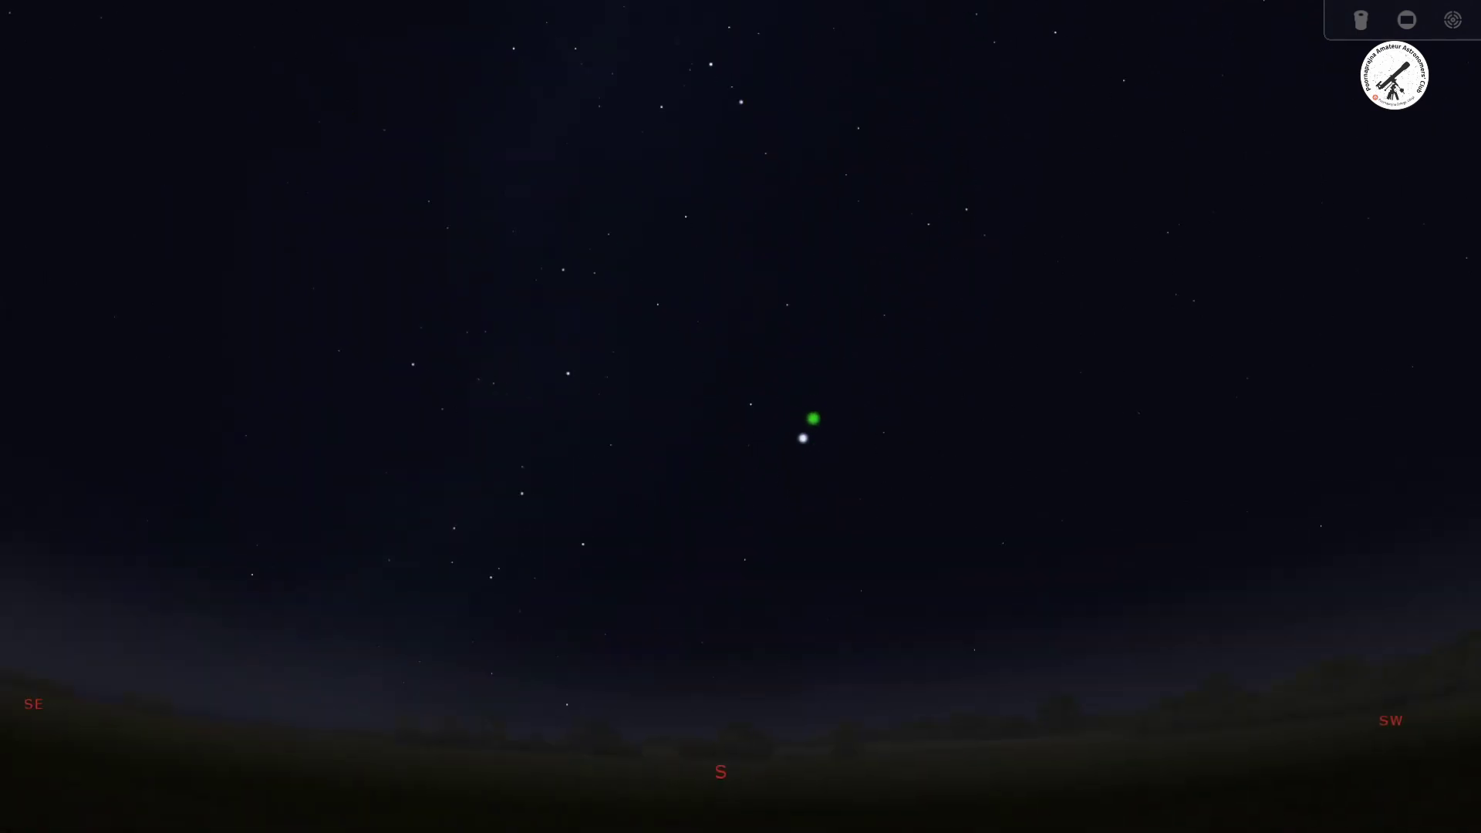
drag(816, 439, 815, 611)
double_click(814, 611)
key(Up)
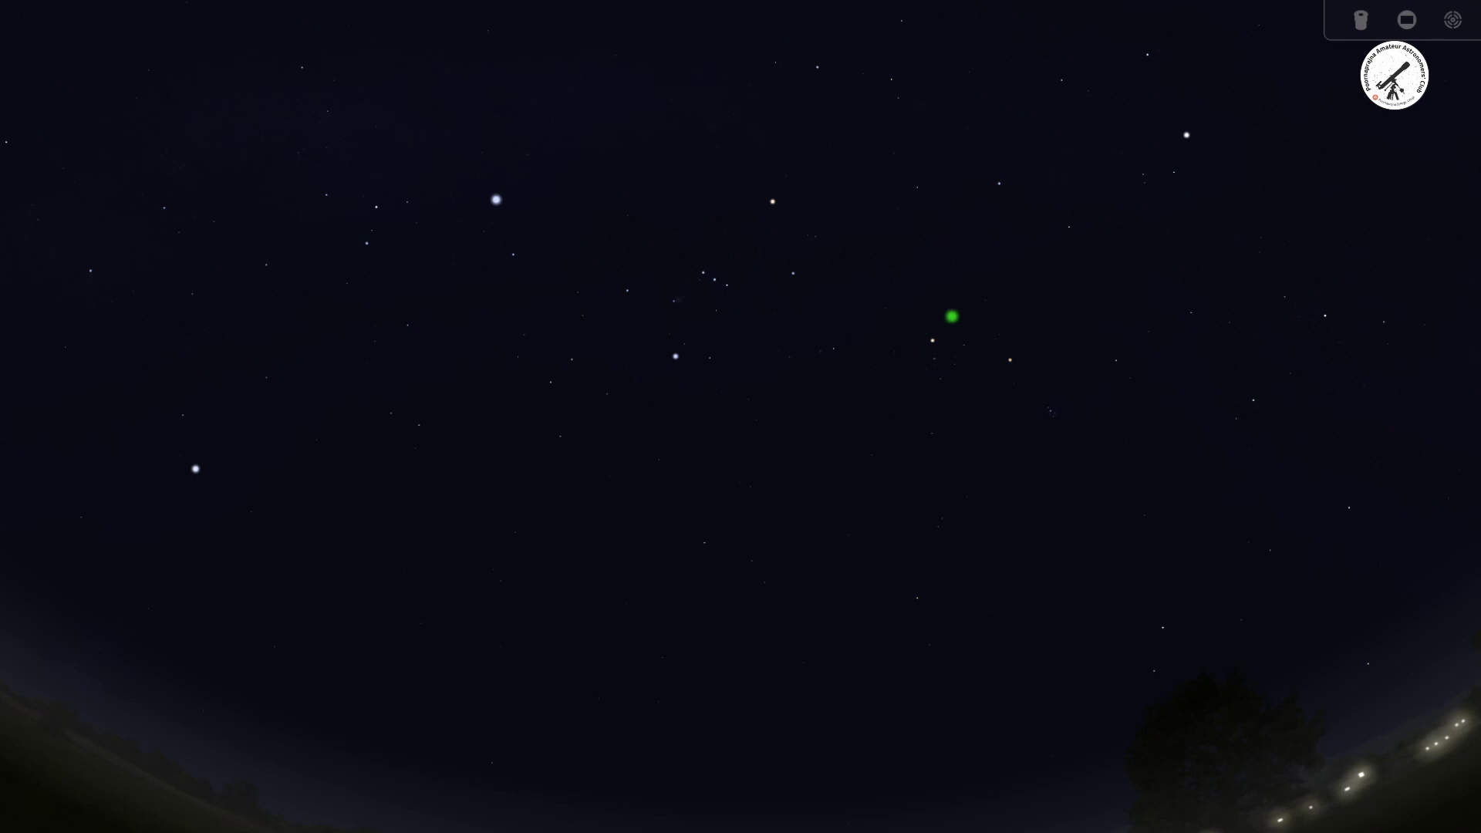
- Select Aldebaran, then Capella, to show each star's info label
click(933, 343)
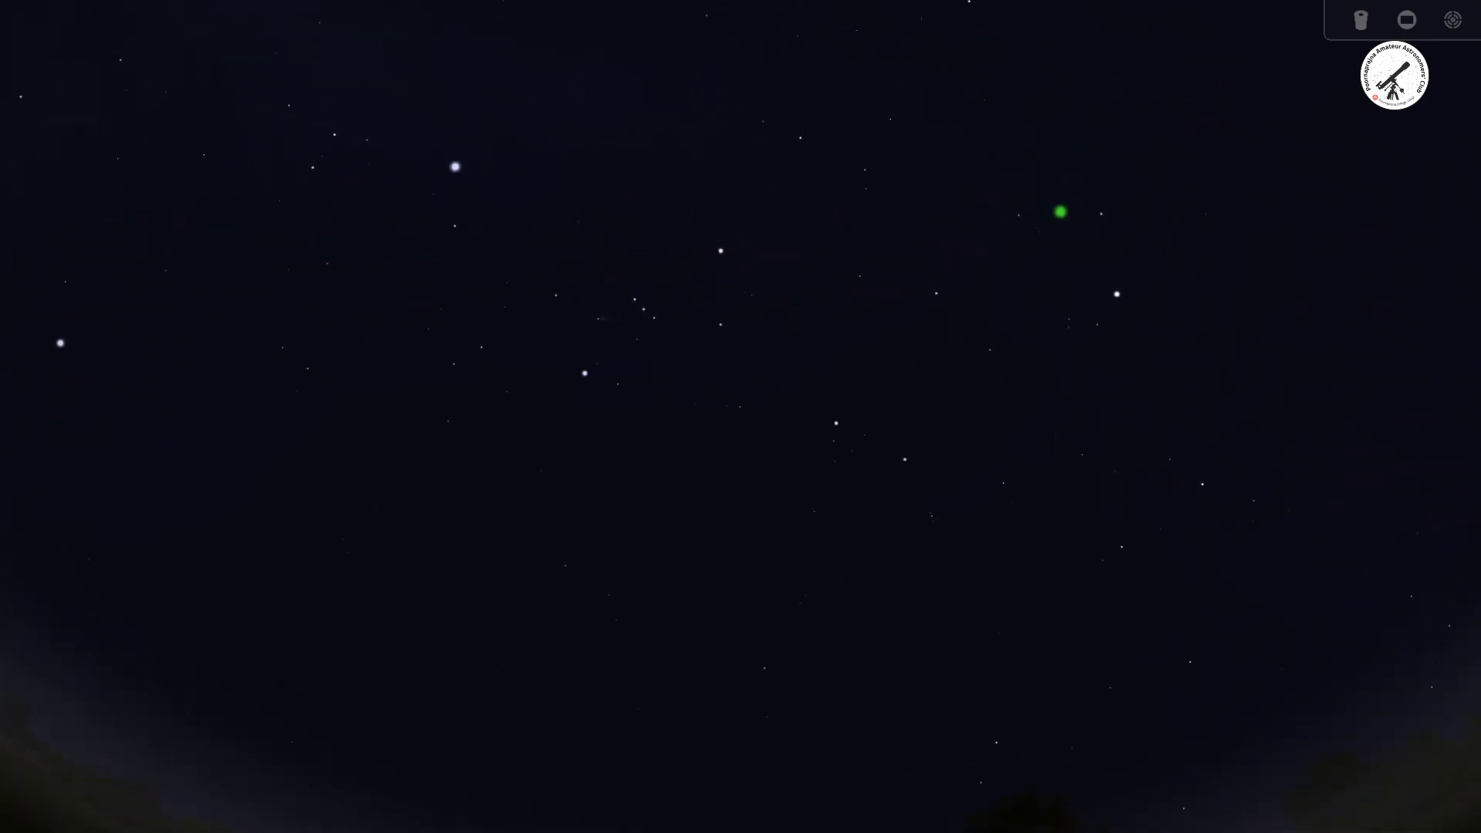
click(1116, 296)
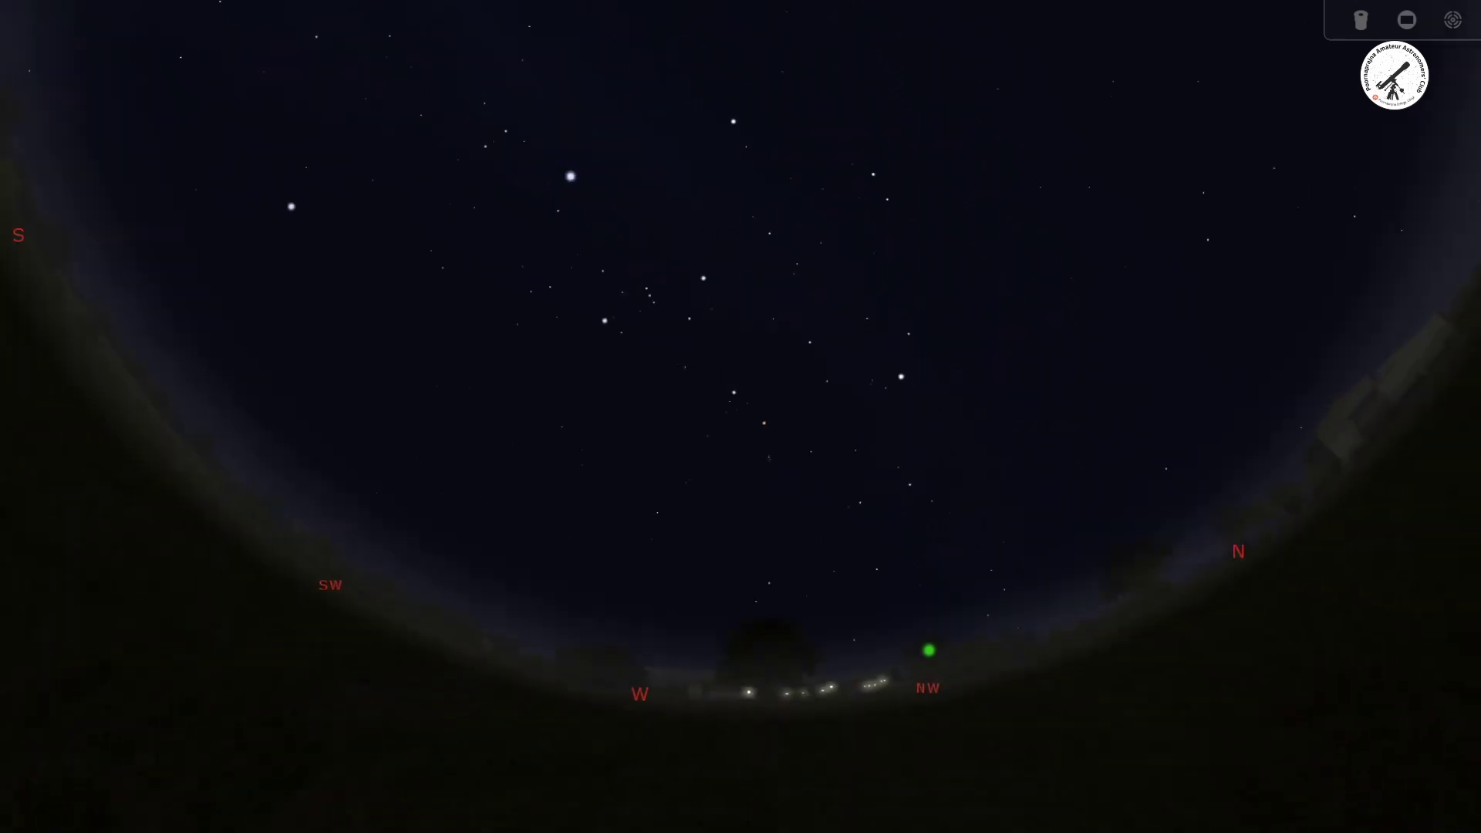
- Zoom out to a wide sky view and rotate it until the E marker is centred
mouse_move(668, 591)
mouse_down()
mouse_move(807, 679)
mouse_move(976, 645)
mouse_move(1115, 532)
mouse_move(1227, 370)
mouse_move(1260, 279)
mouse_up()
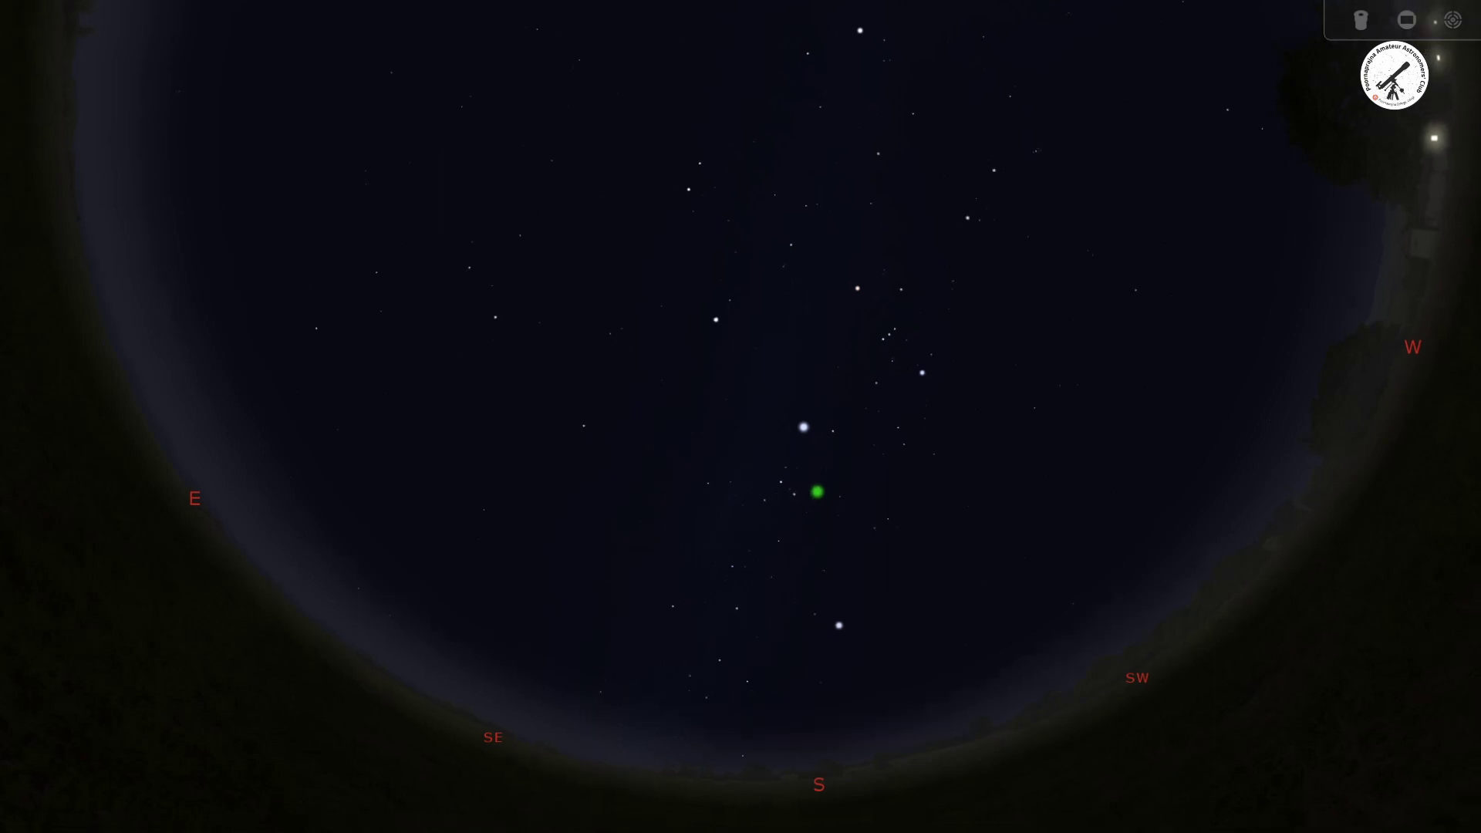
mouse_move(809, 493)
mouse_down()
mouse_move(781, 529)
mouse_move(771, 600)
mouse_up()
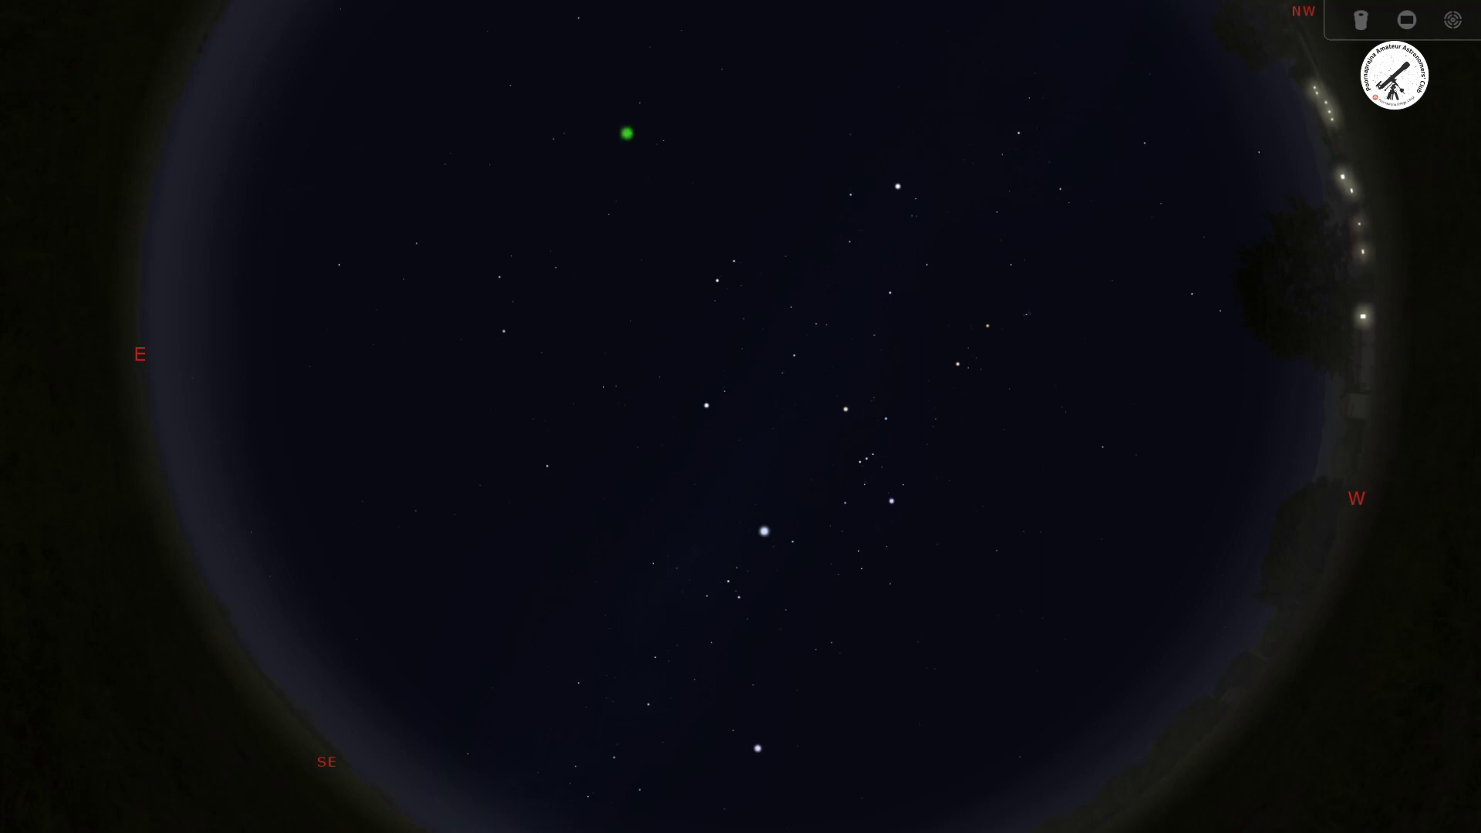
mouse_move(328, 535)
mouse_down()
mouse_move(382, 439)
mouse_move(641, 274)
mouse_move(982, 219)
mouse_up()
scroll(824, 468, up, 2)
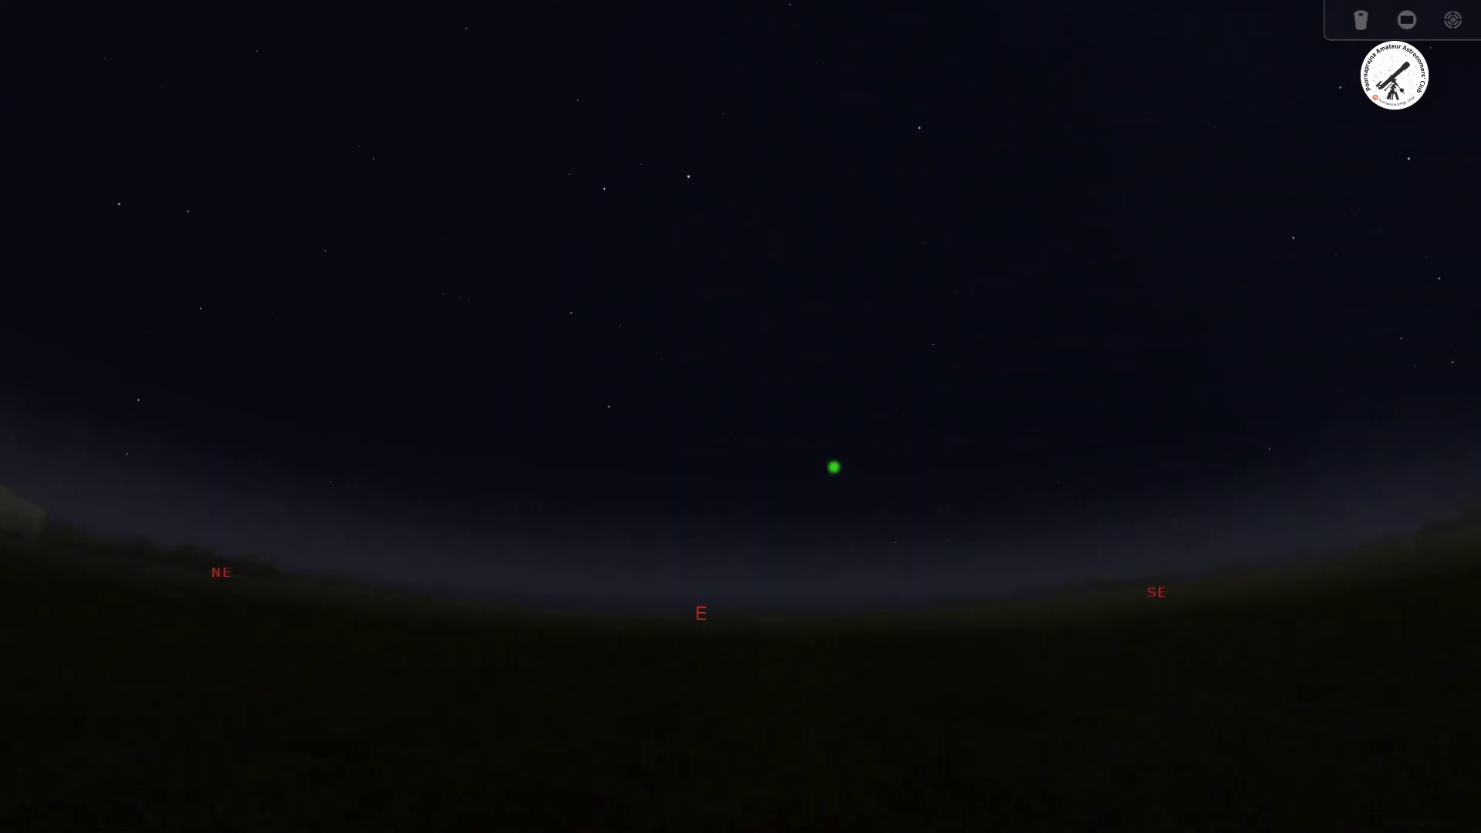
- Lower the eastern horizon and briefly show constellation lines and names like Leo, Cancer and Hydra
mouse_move(824, 467)
mouse_down()
mouse_move(741, 512)
mouse_move(717, 675)
mouse_move(728, 717)
mouse_move(771, 731)
mouse_up()
scroll(198, 275, down, 2)
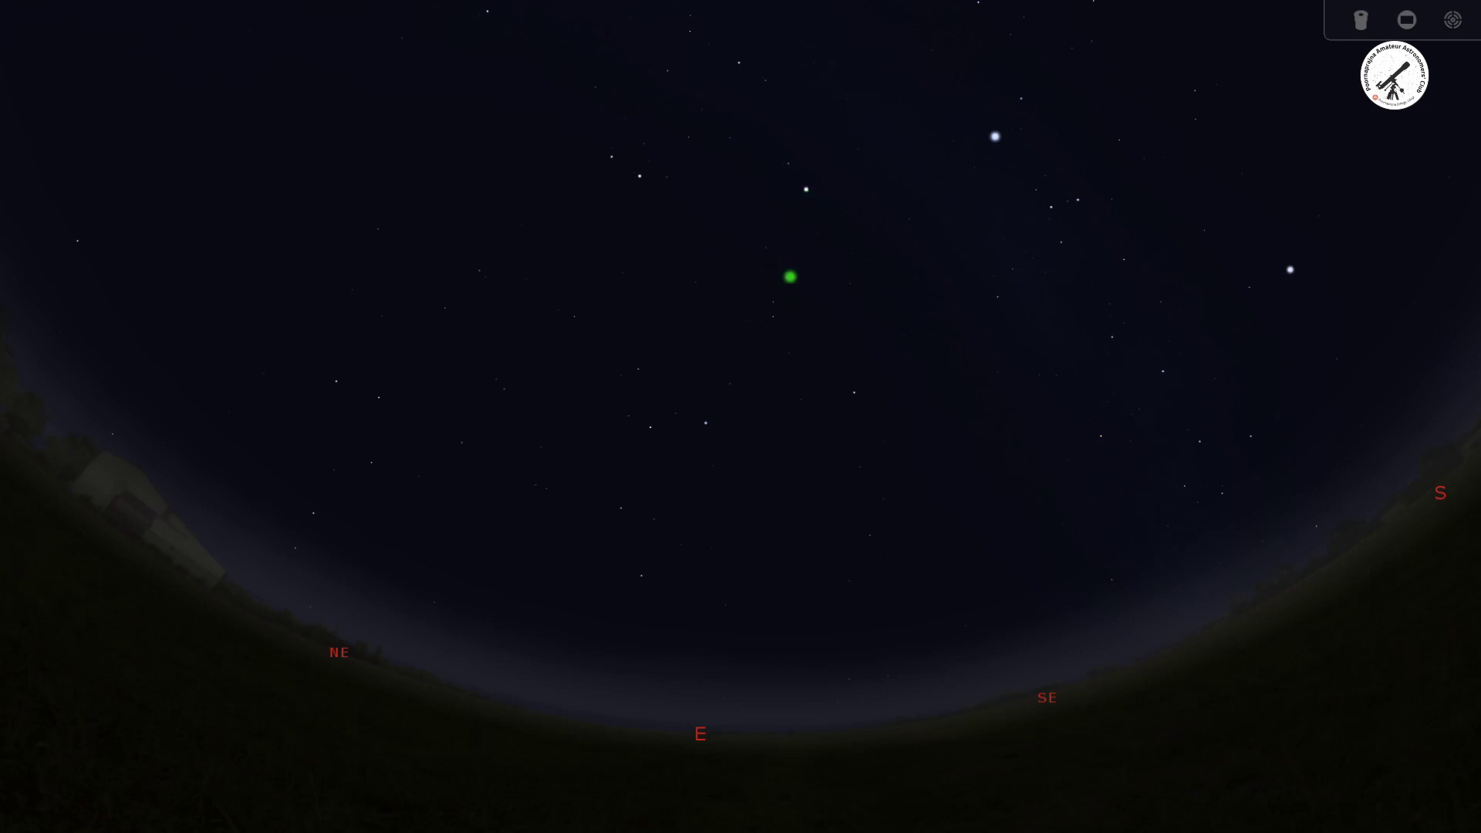
key(c)
key(v)
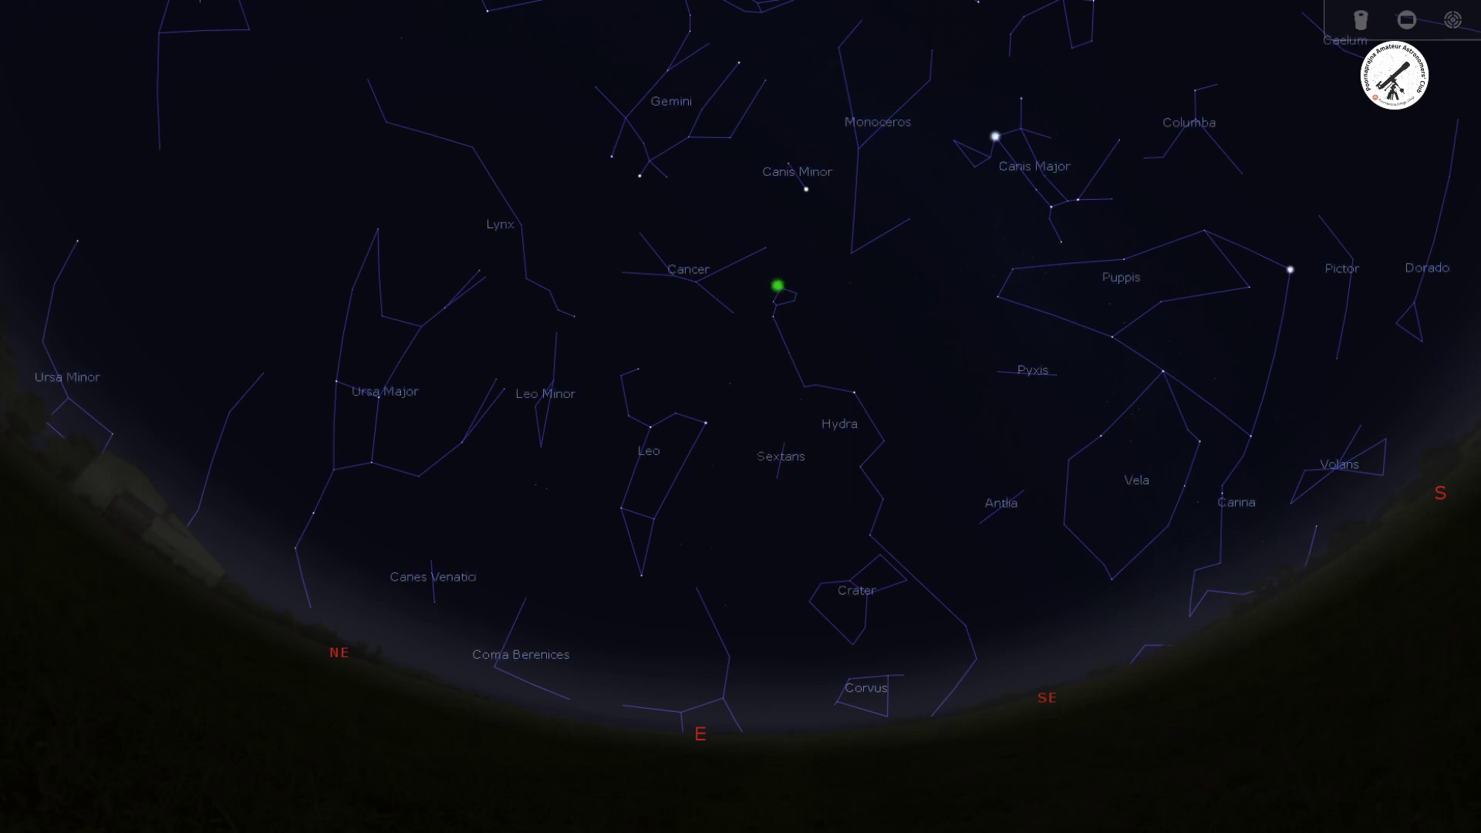
key(c)
key(v)
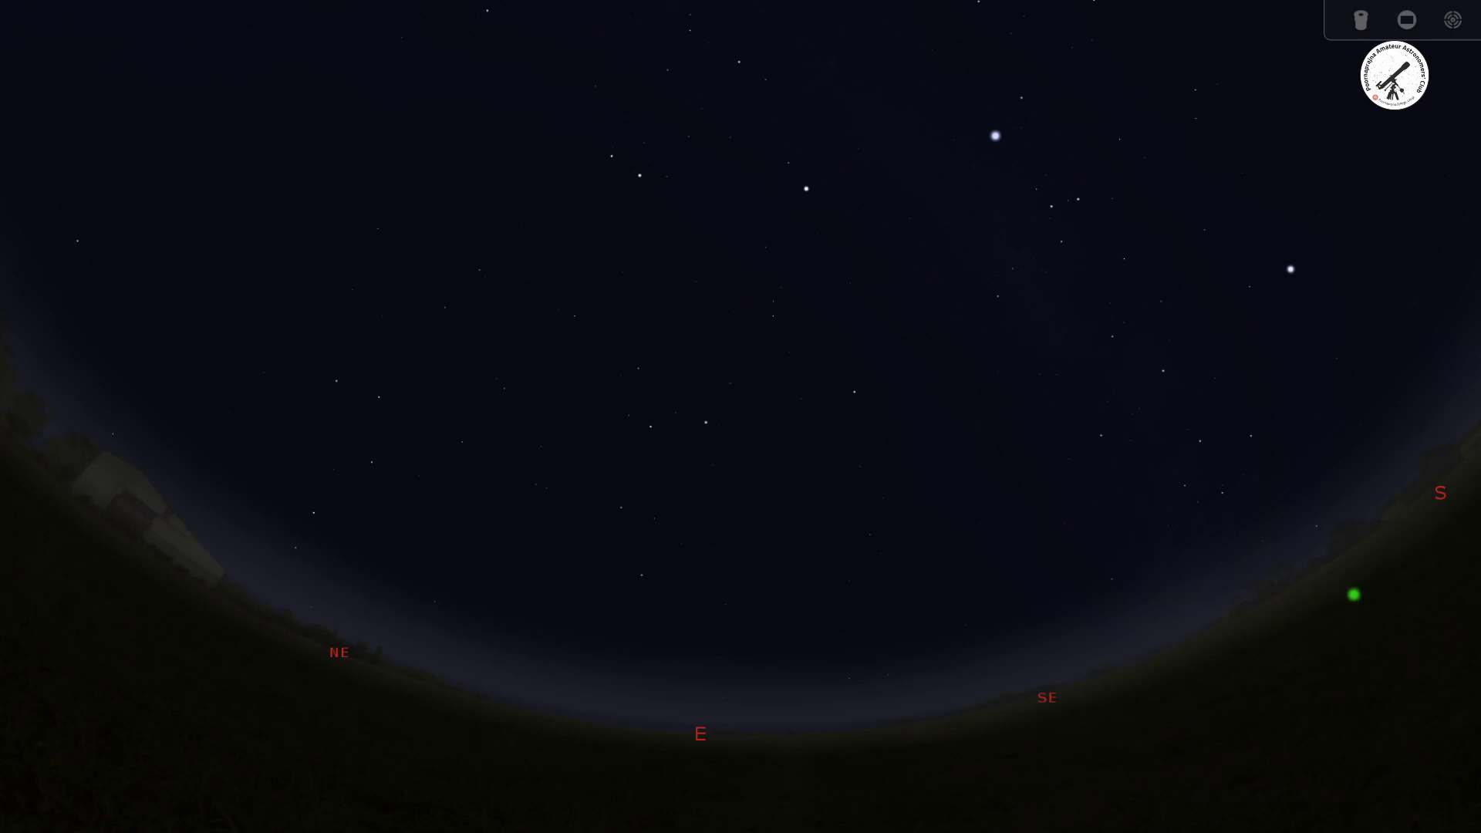
- Swing the view leftward until the SW and W horizon markers are visible
mouse_move(1354, 595)
mouse_down()
mouse_move(997, 577)
mouse_move(600, 499)
mouse_move(192, 556)
mouse_up()
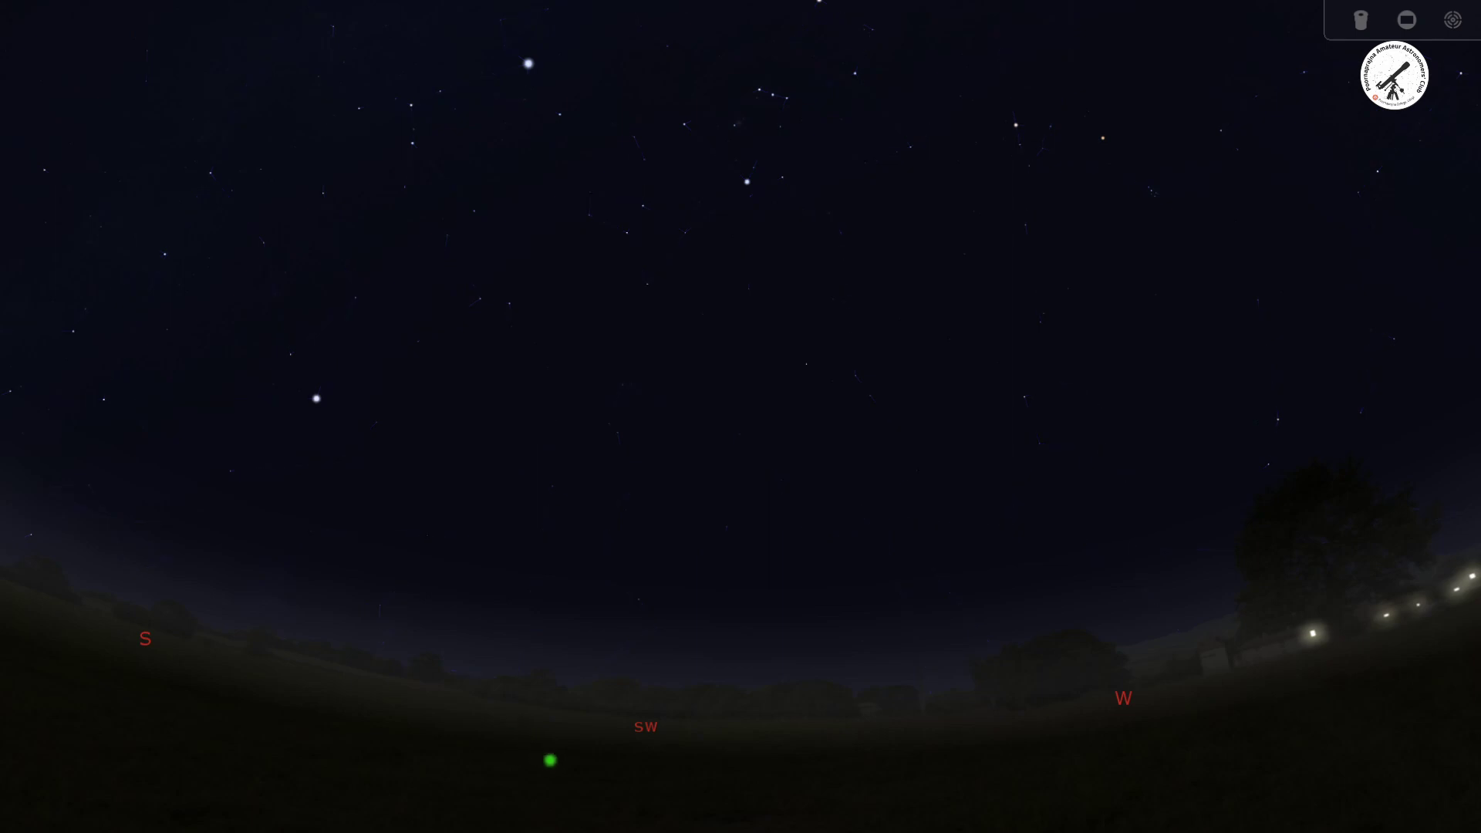
- Pan slightly further west and upward, keeping the SW and W markers on the horizon
drag(550, 760, 429, 827)
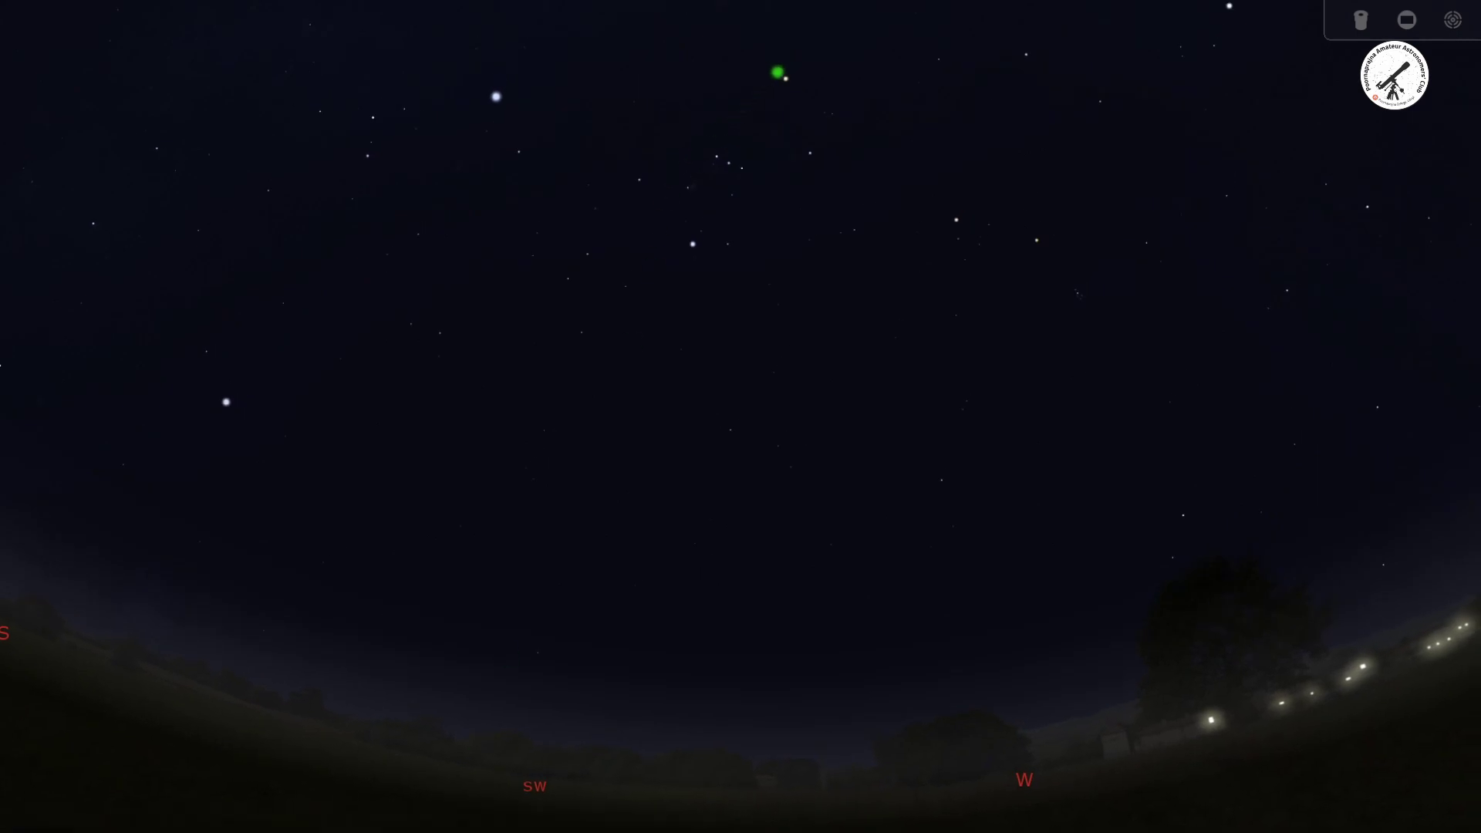